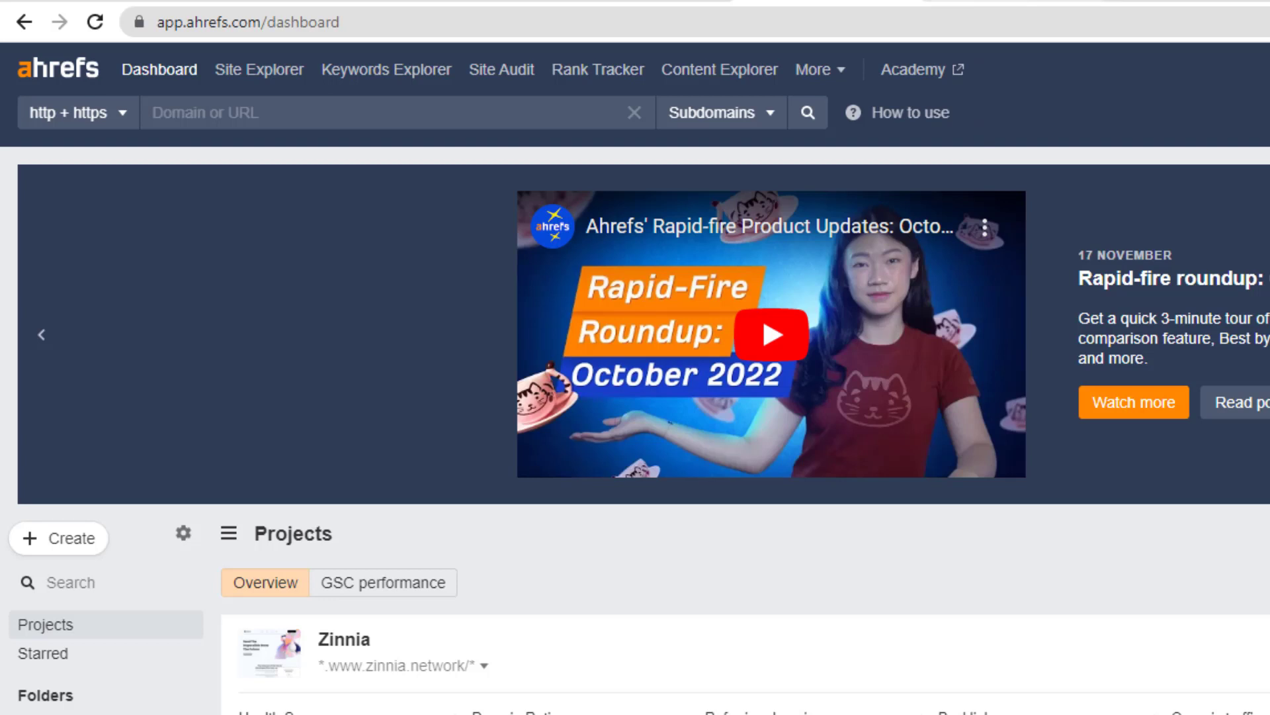
Analyse moonvalleyplumbing.com in Site Explorer and open its Content gap report
{"action": "left_click", "coordinate": [293, 121]}
{"action": "type", "text": "https://moonvalleyplumbing.com"}
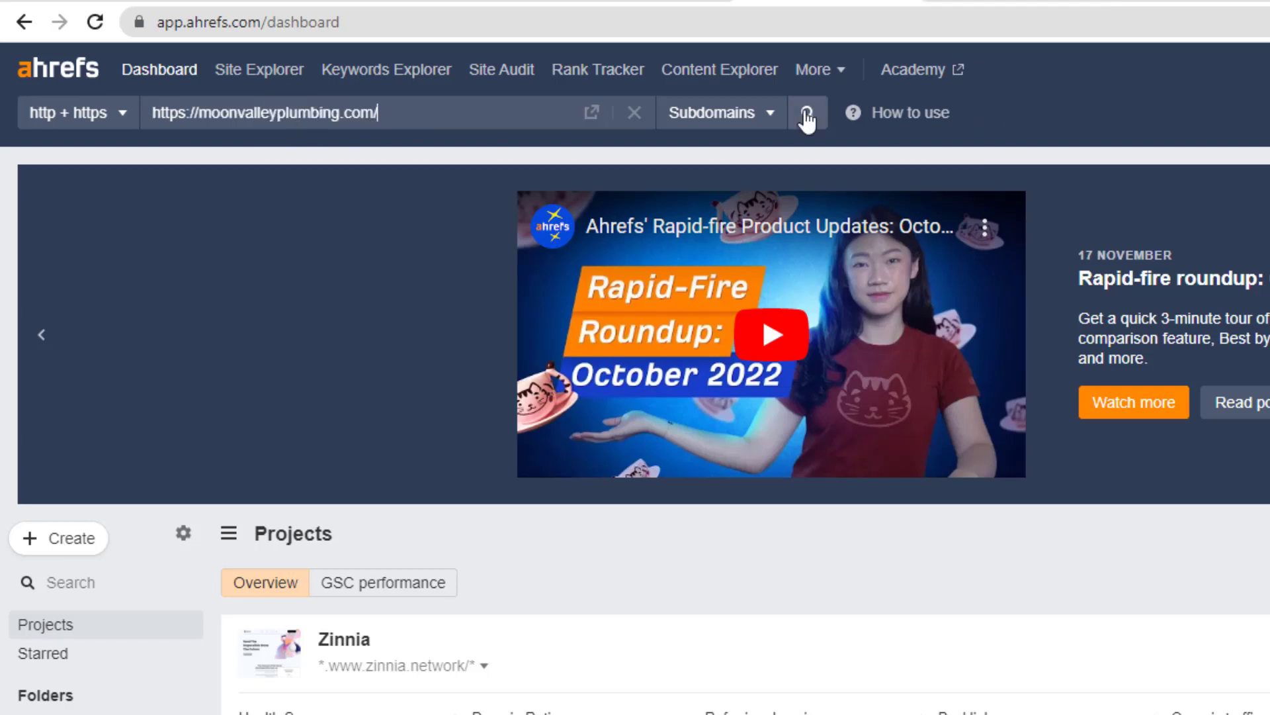
{"action": "left_click", "coordinate": [807, 114]}
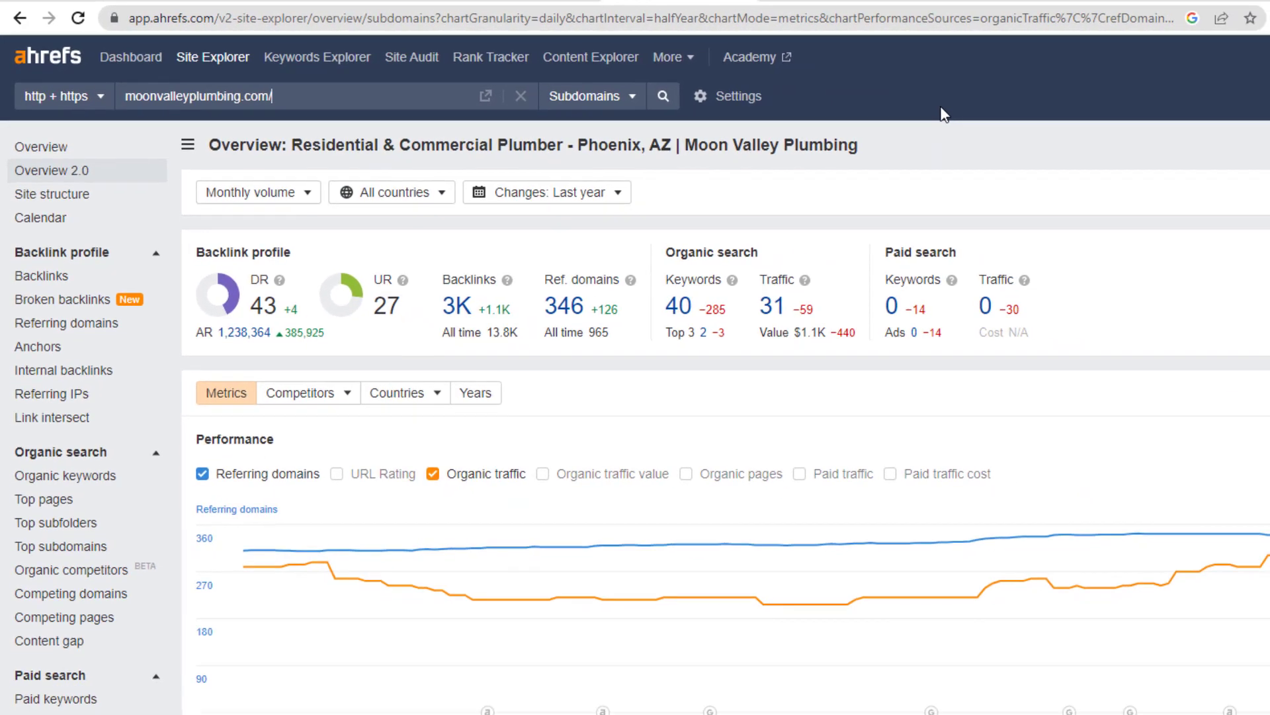
{"action": "left_click", "coordinate": [51, 641]}
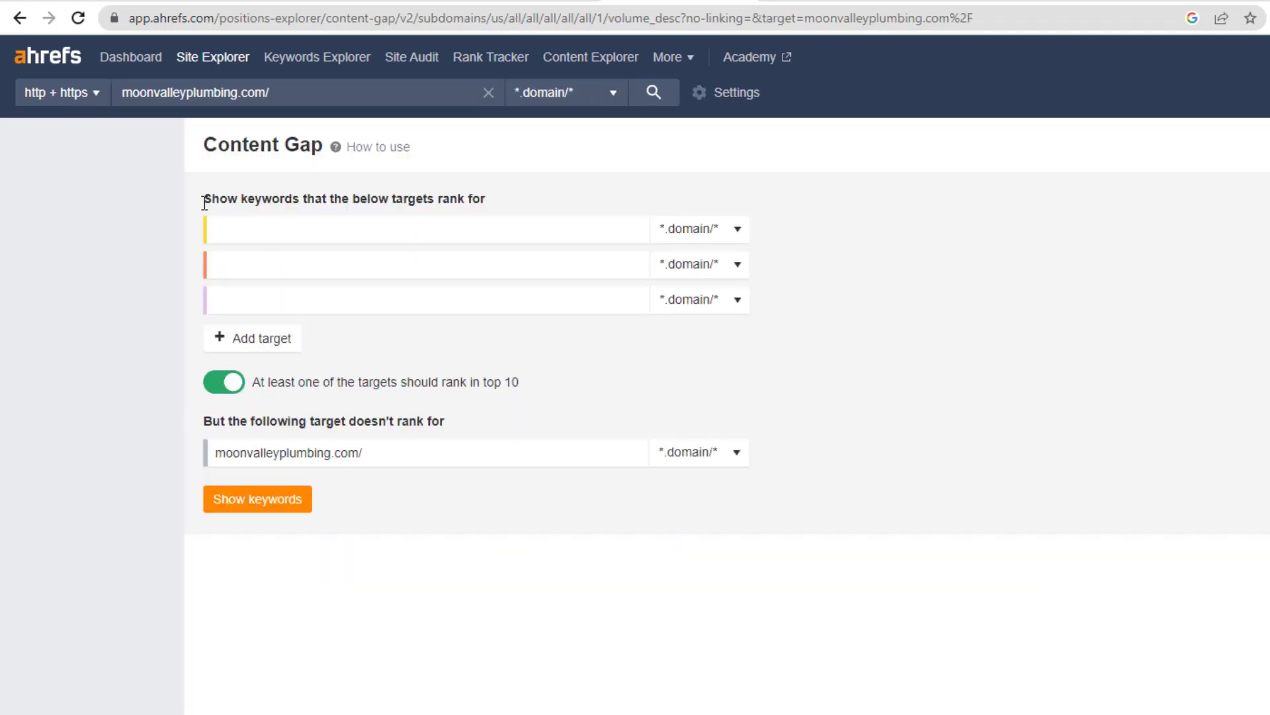
Compare against maloneyplumbing.com, diamondbackplumbing.com and robinsplumbing.com to list 189 gap keywords
{"action": "type", "text": "https://www.maloneyplumbing.com"}
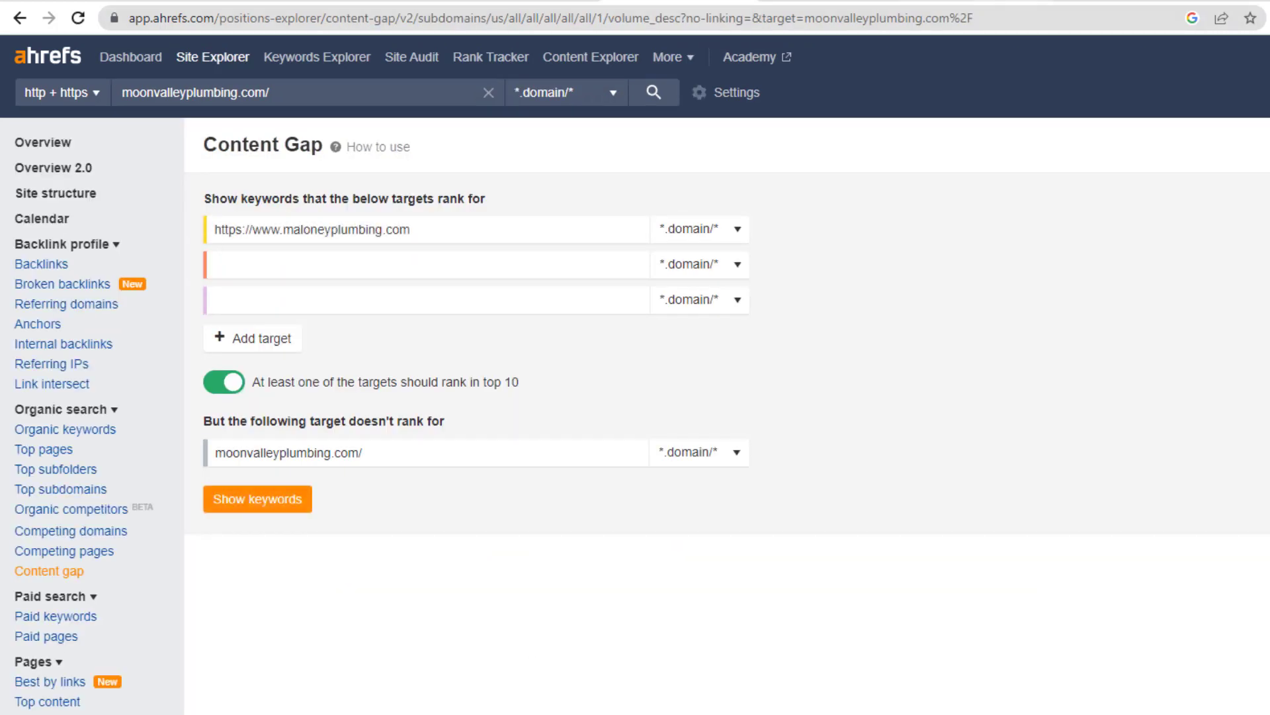
{"action": "key", "text": "Tab"}
{"action": "key", "text": "Tab"}
{"action": "type", "text": "http://www.diamondbackplumbing.com/"}
{"action": "key", "text": "Tab"}
{"action": "key", "text": "Tab"}
{"action": "type", "text": "https://www.robinsplumbing.com/"}
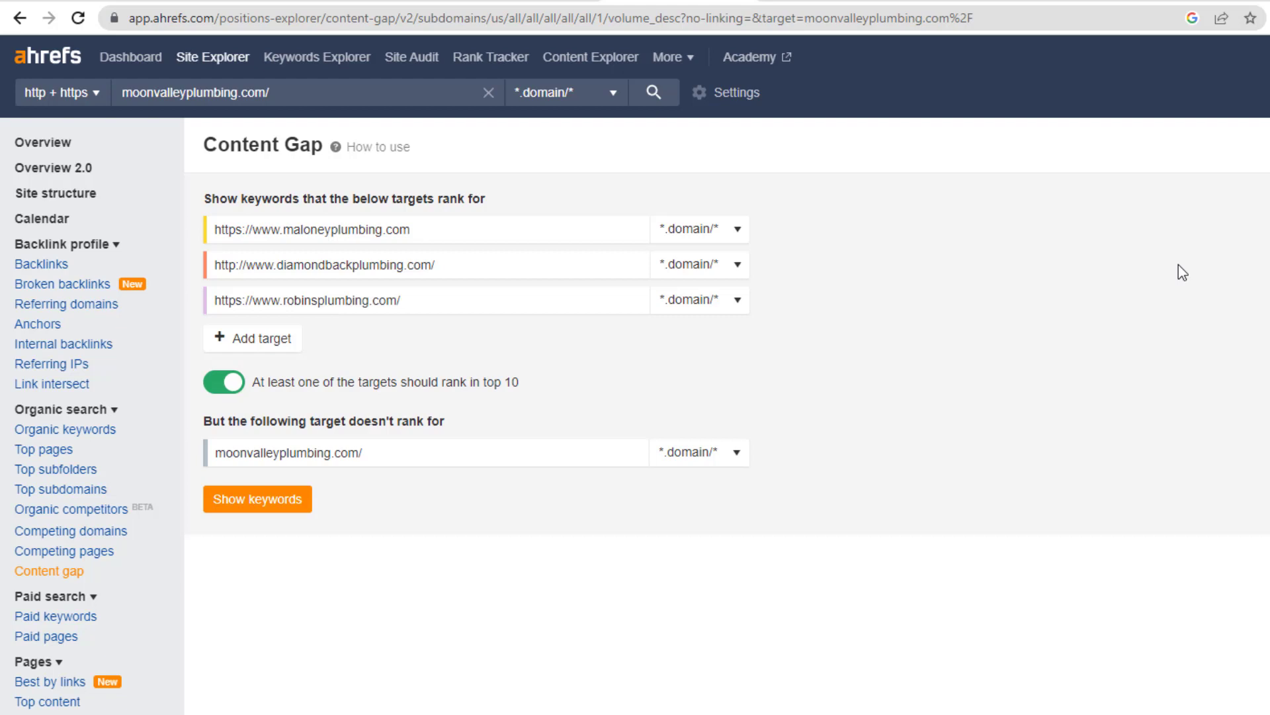
{"action": "left_click", "coordinate": [277, 495]}
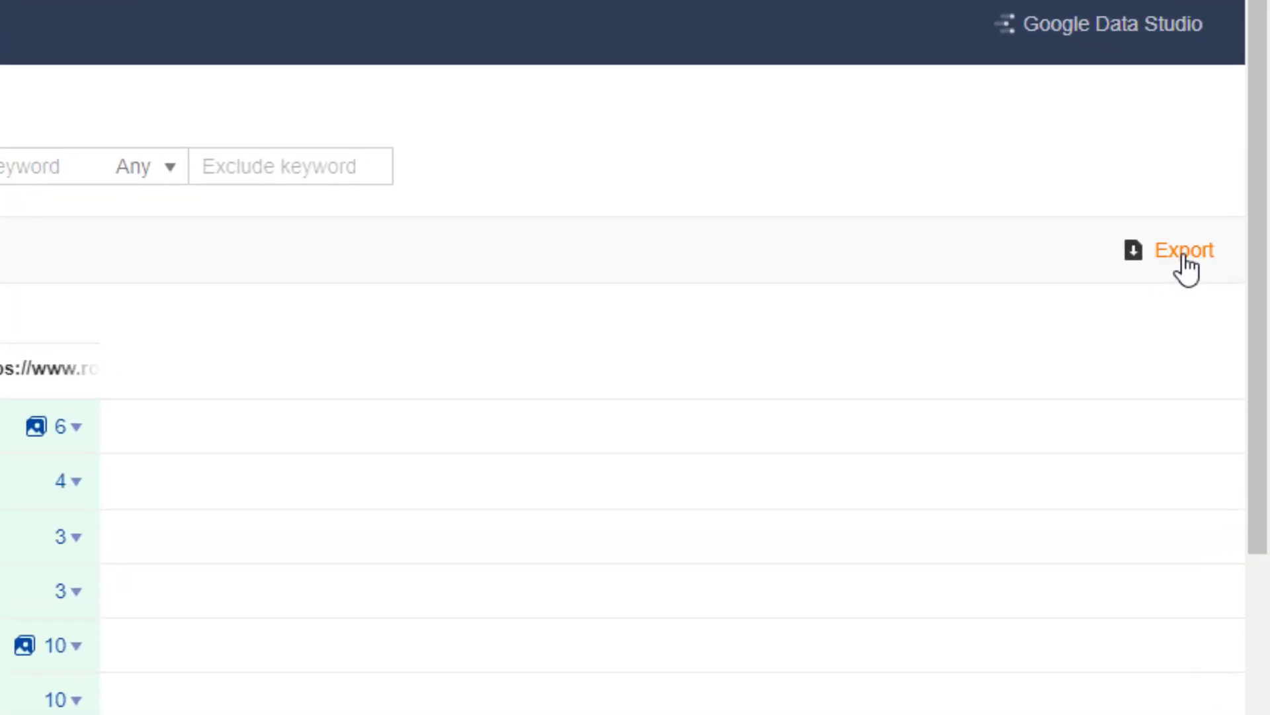
Export the gap keywords, keep only an auto-fitted Keyword column, and name the file 'keywords-phoen'
{"action": "left_click", "coordinate": [1185, 260]}
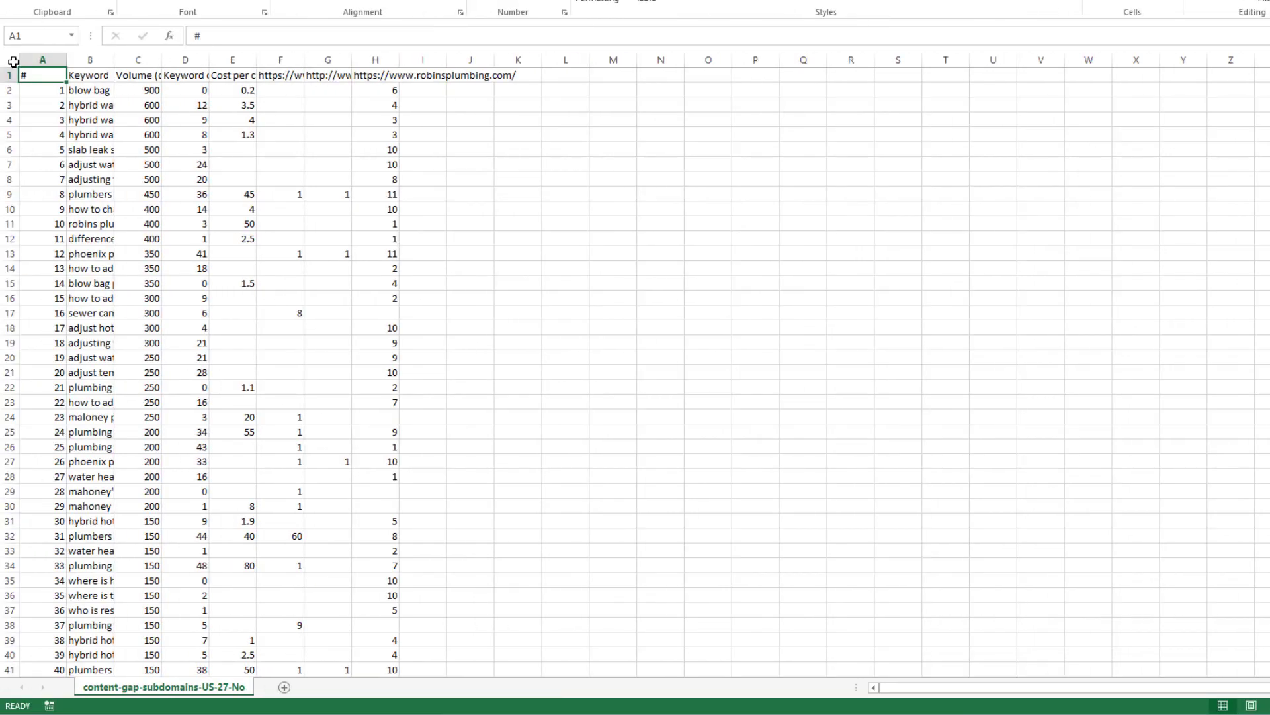
{"action": "right_click", "coordinate": [33, 60]}
{"action": "left_click", "coordinate": [85, 185]}
{"action": "left_click_drag", "start_coordinate": [91, 59], "coordinate": [614, 59]}
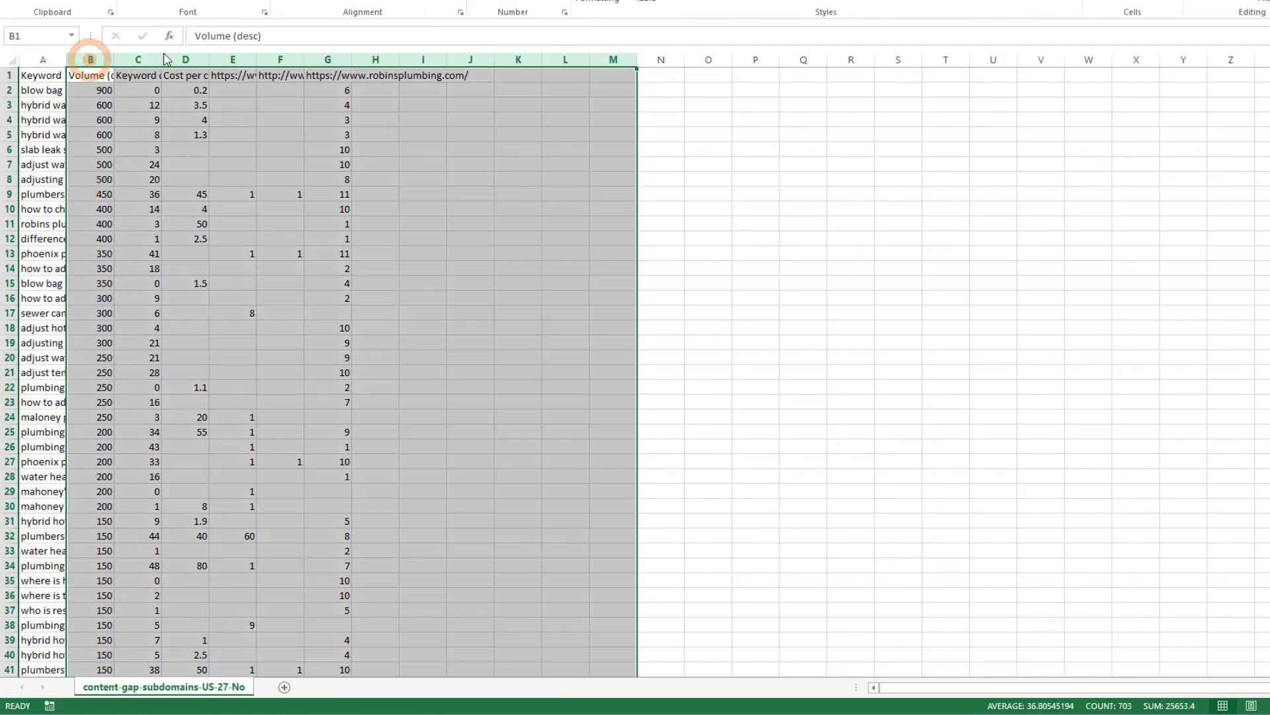
{"action": "right_click", "coordinate": [93, 59]}
{"action": "left_click", "coordinate": [156, 184]}
{"action": "double_click", "coordinate": [66, 60]}
{"action": "left_click", "coordinate": [1004, 148]}
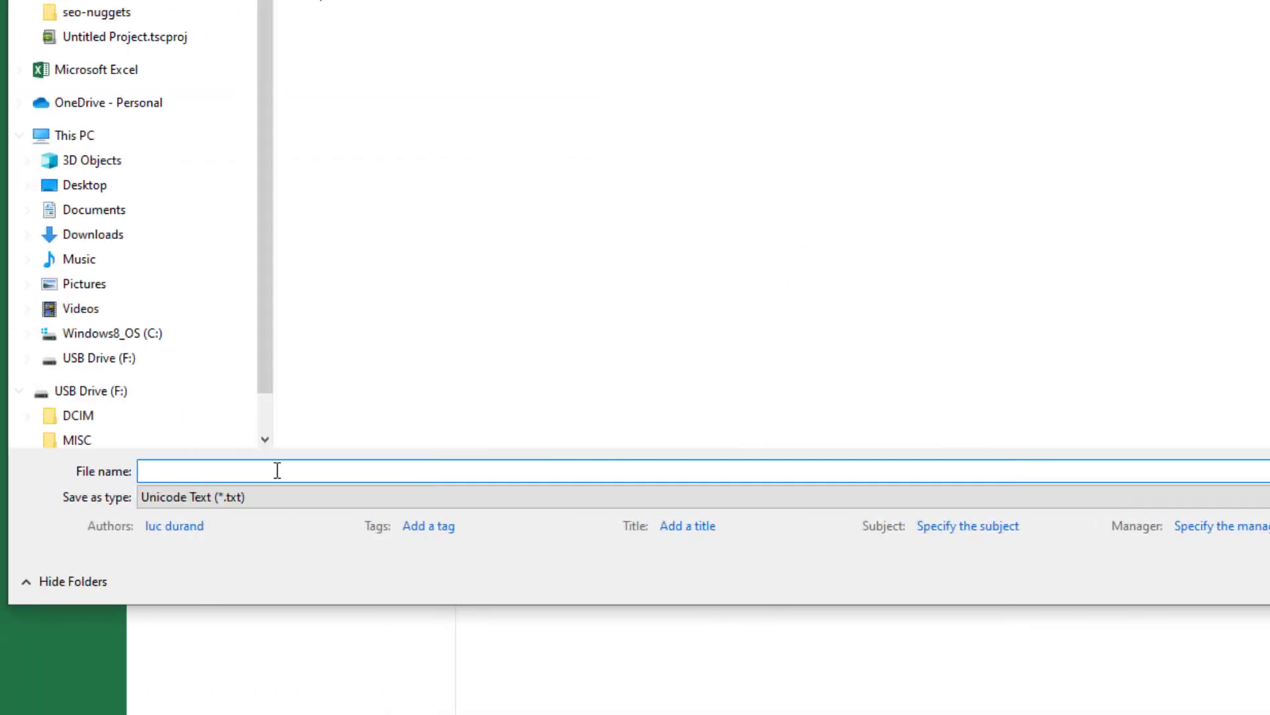
{"action": "type", "text": "keywords"}
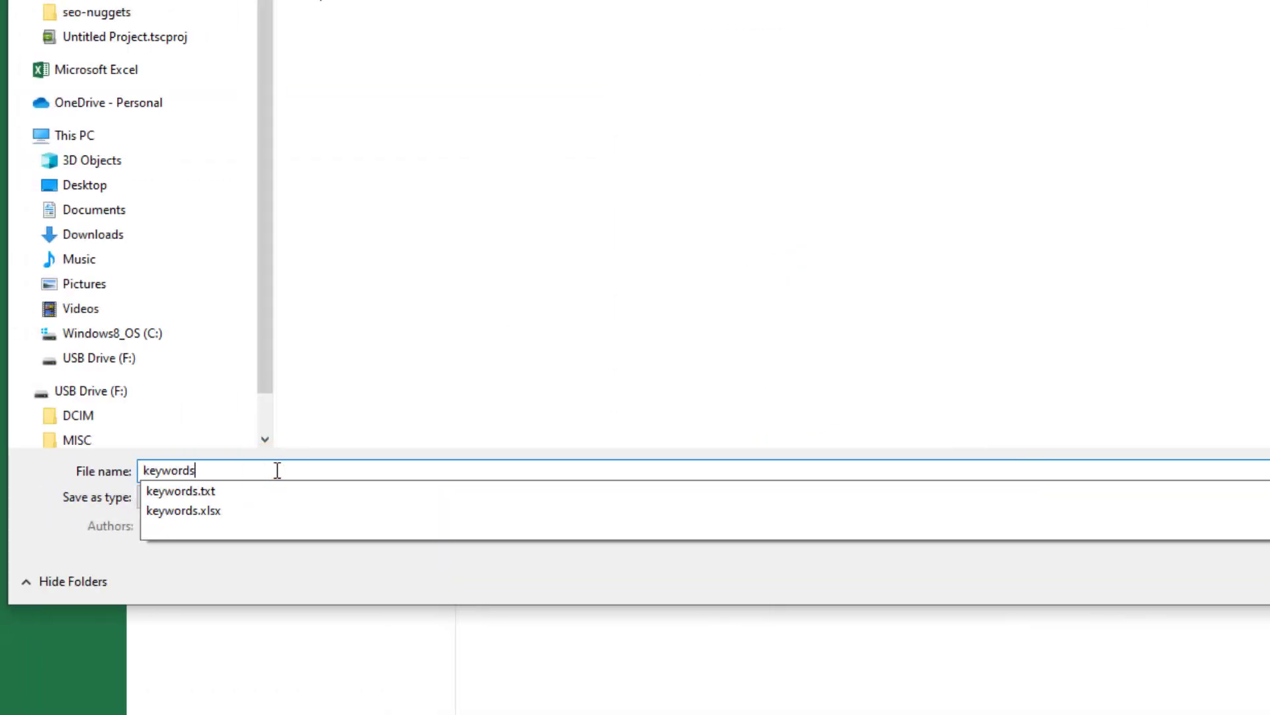
{"action": "type", "text": "-phoen"}
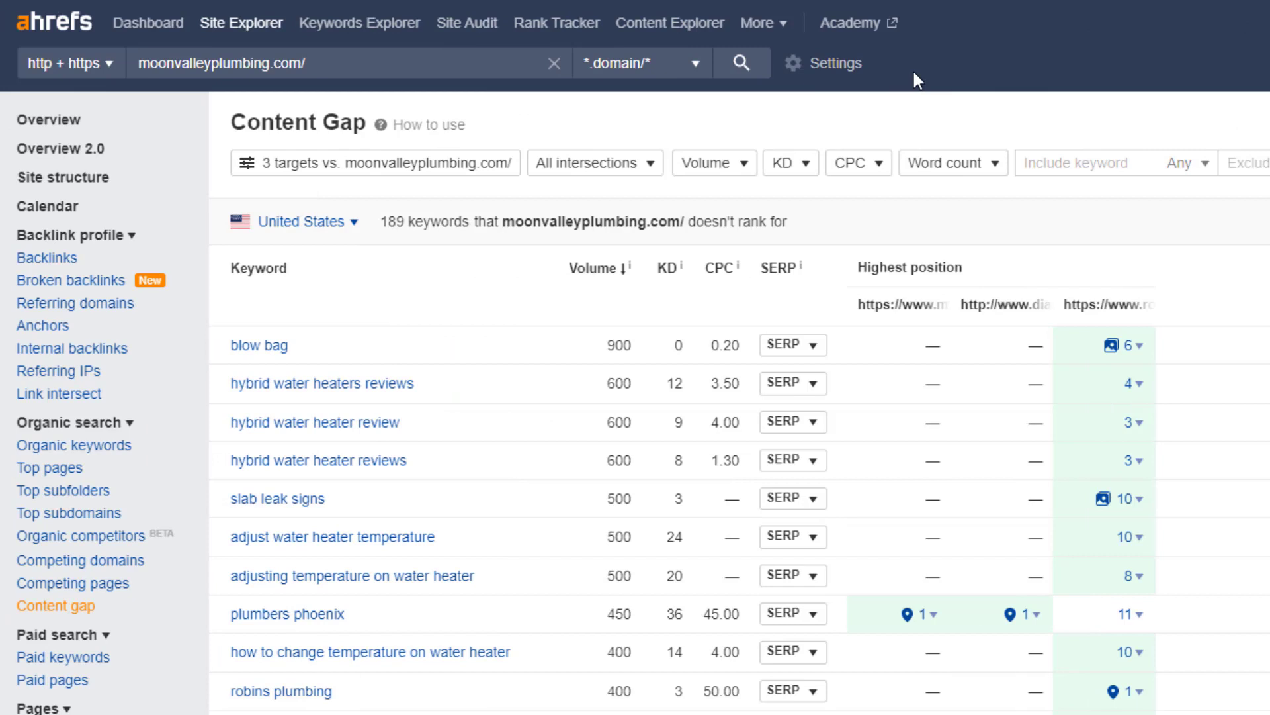
Look up the pasted keyword list in Keywords Explorer: 187 keywords, 20K volume
{"action": "left_click", "coordinate": [392, 25]}
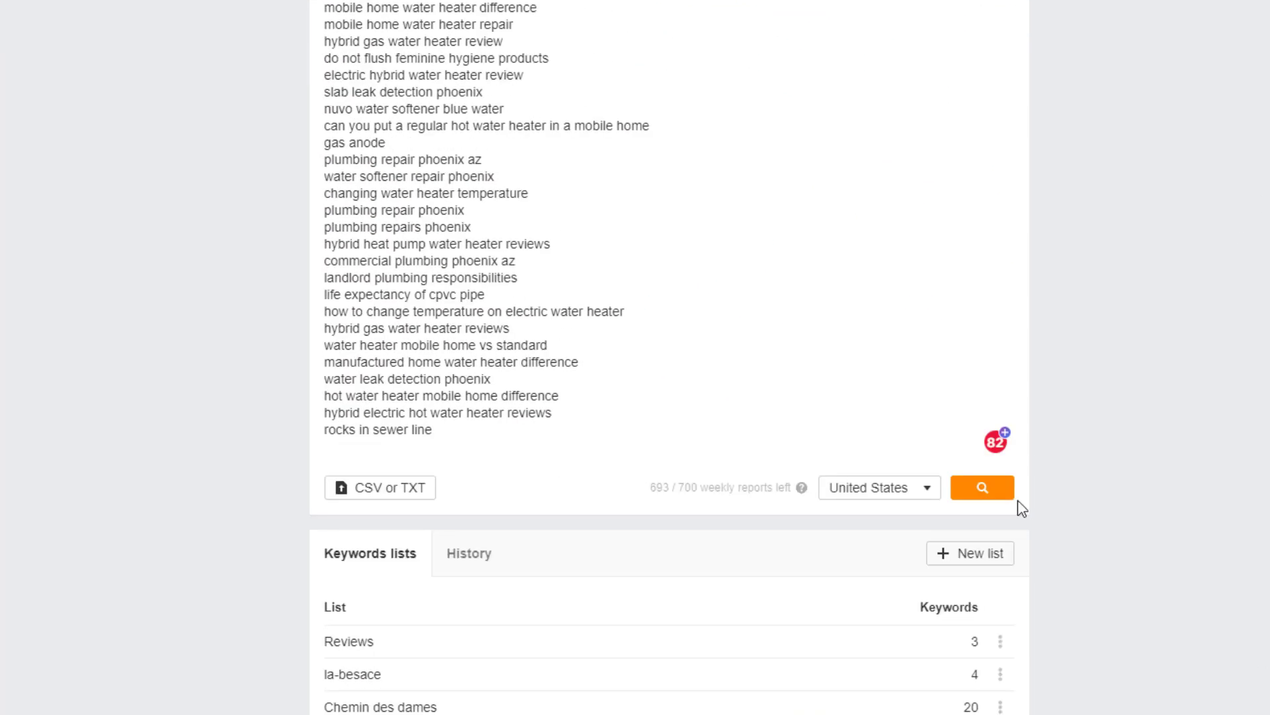
{"action": "left_click", "coordinate": [984, 489]}
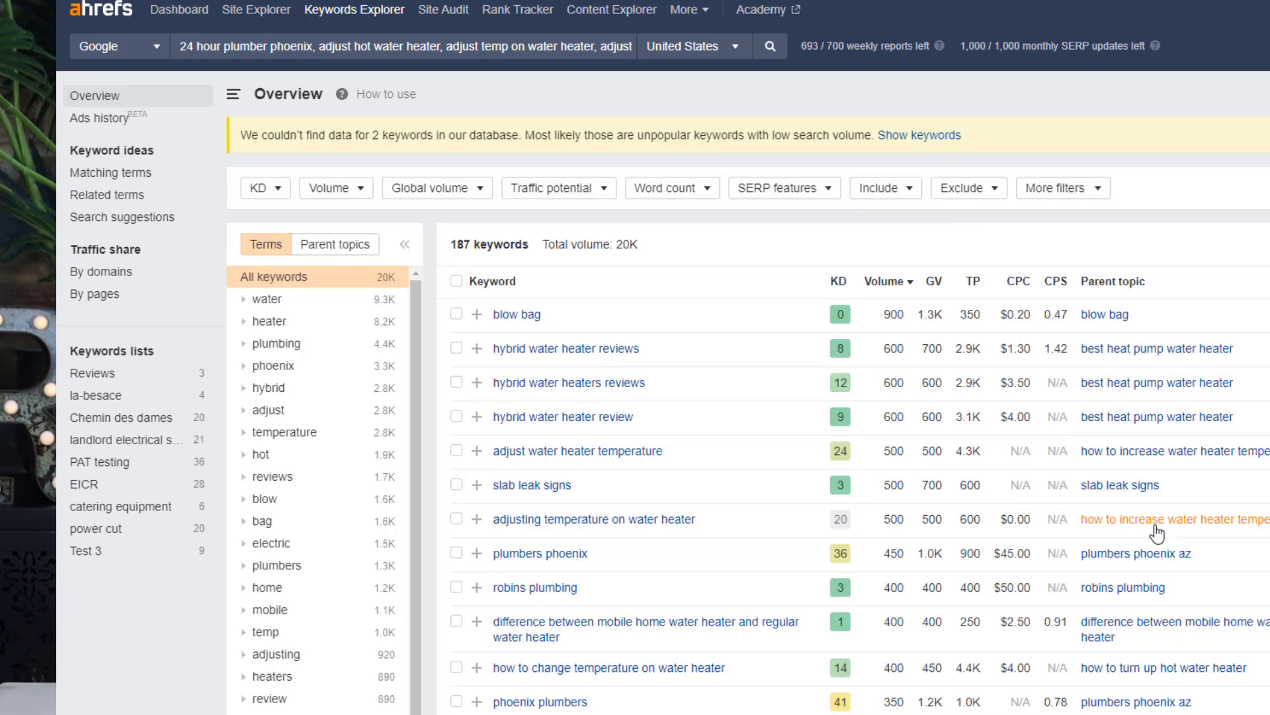
Filter by the Local pack SERP feature, leaving 59 keywords with 5.9K volume
{"action": "left_click", "coordinate": [827, 190]}
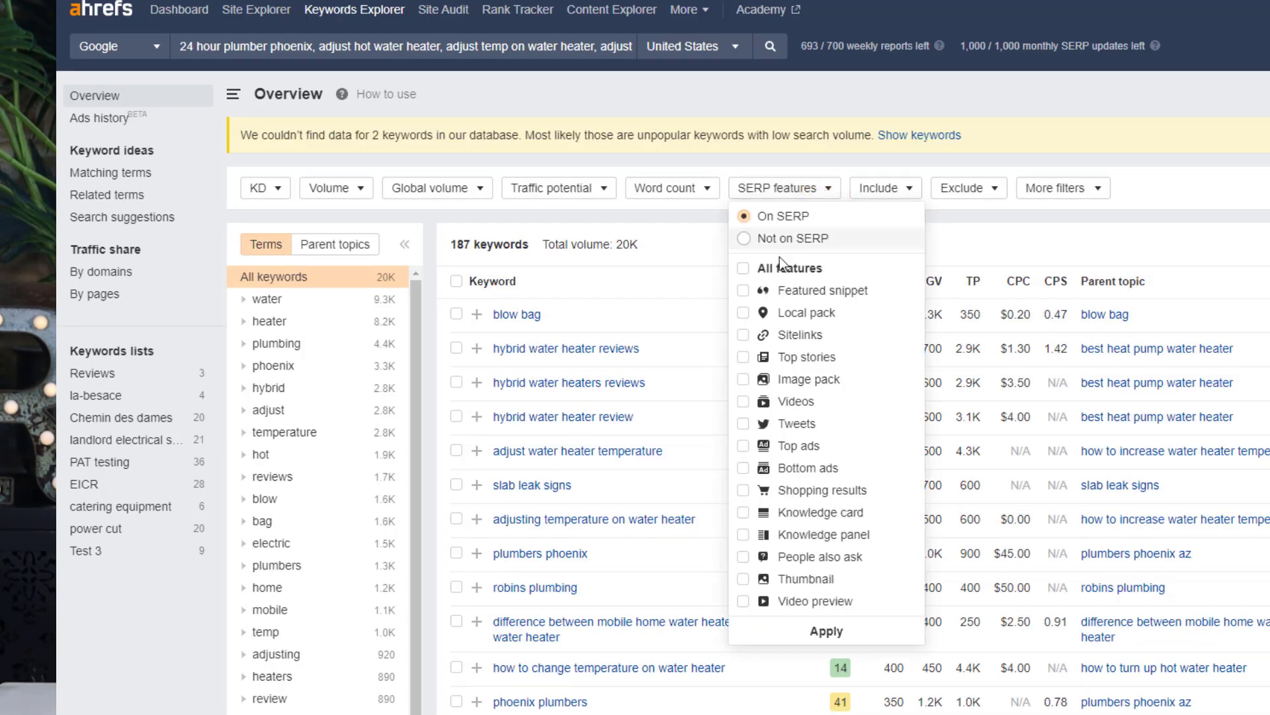
{"action": "left_click", "coordinate": [744, 312]}
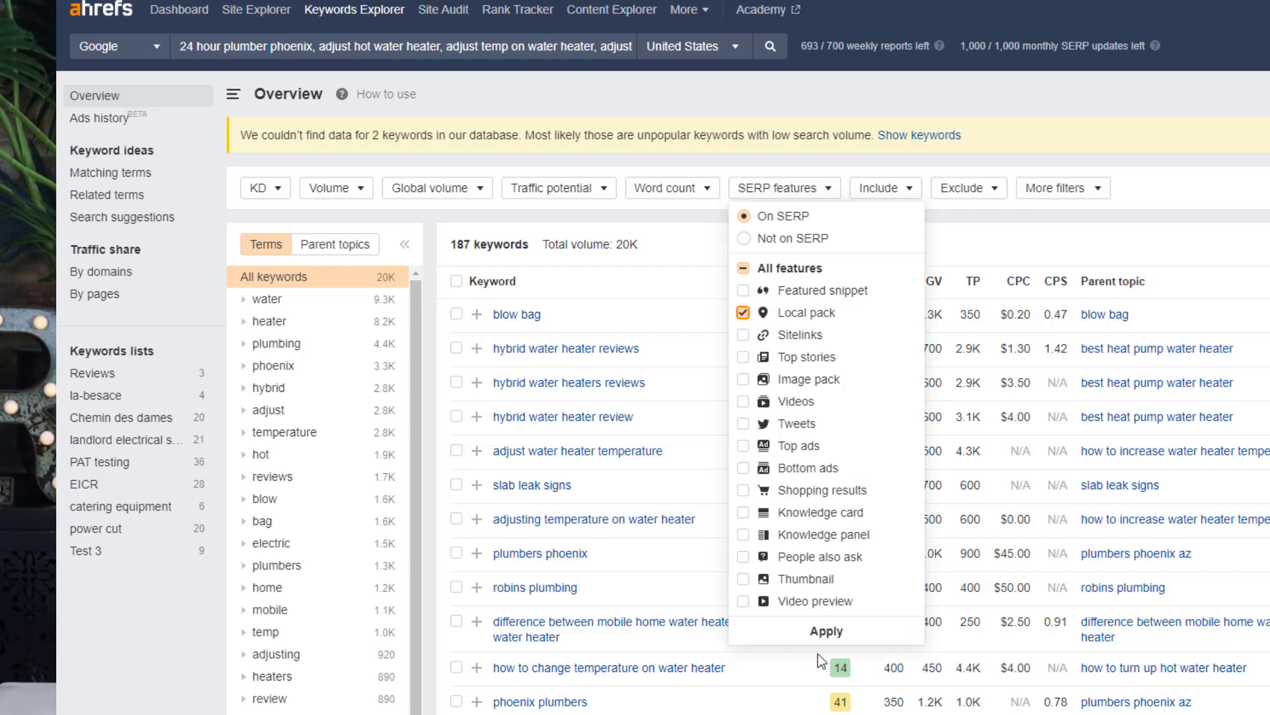
{"action": "left_click", "coordinate": [827, 631]}
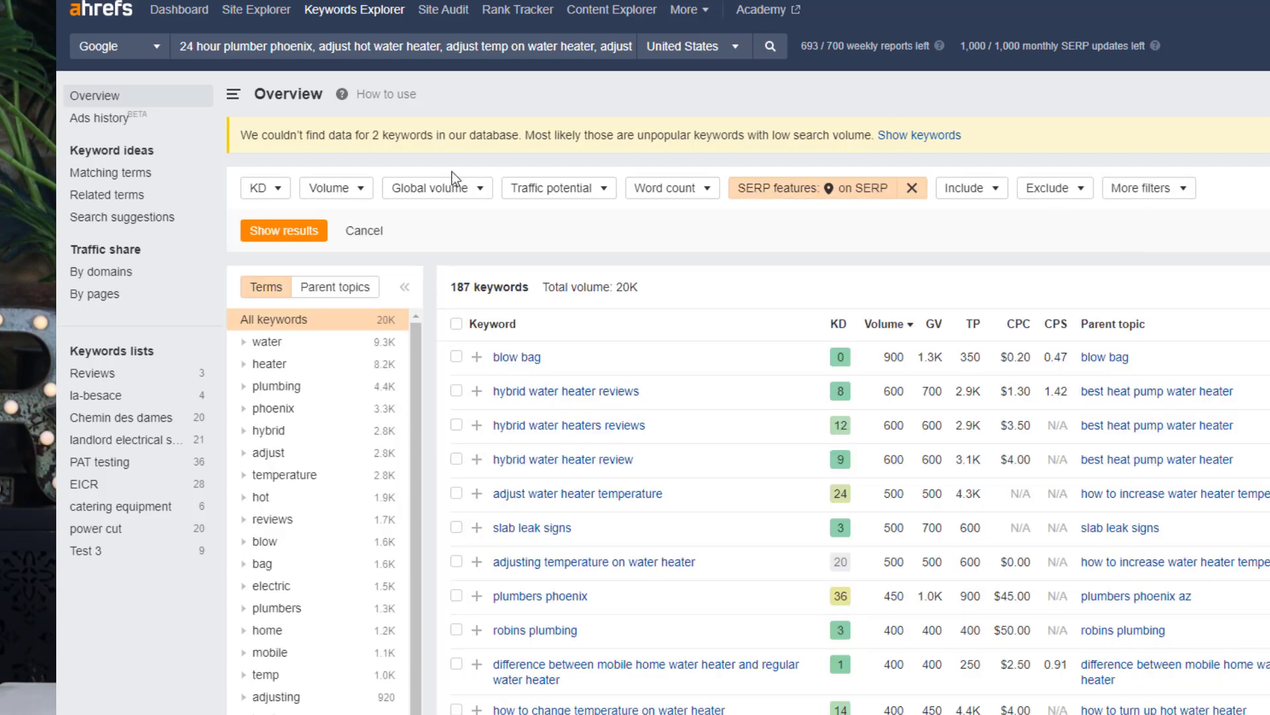
{"action": "left_click", "coordinate": [284, 230]}
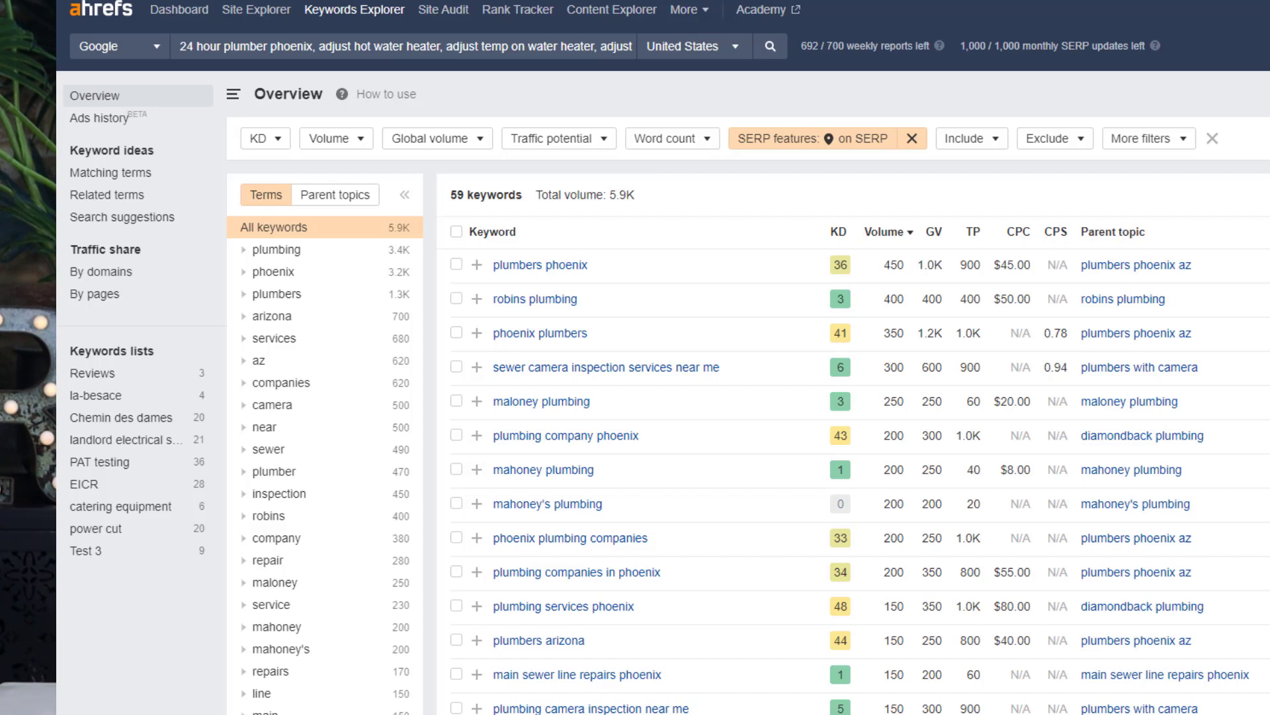
Exclude keywords containing 'robins,mahoney', cutting total volume to 5.3K
{"action": "left_click", "coordinate": [1070, 136]}
{"action": "type", "text": "ro"}
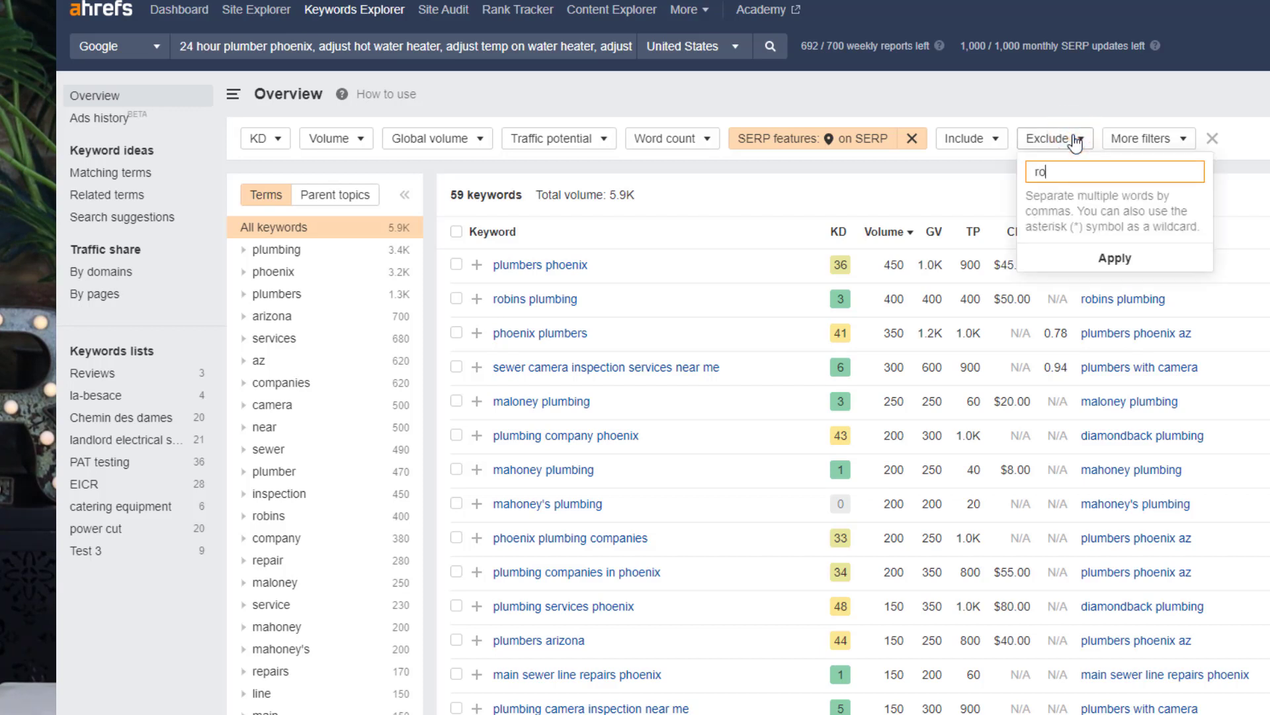
{"action": "type", "text": "bins,mahoney"}
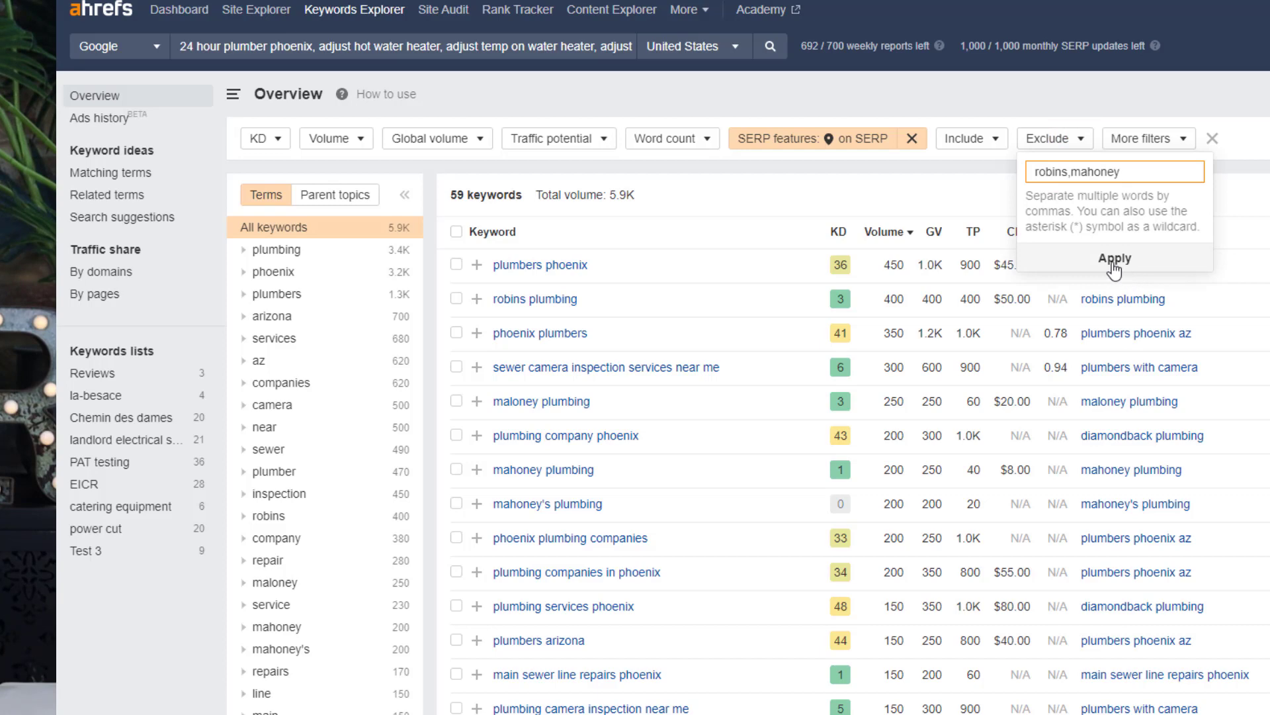
{"action": "left_click", "coordinate": [1115, 261]}
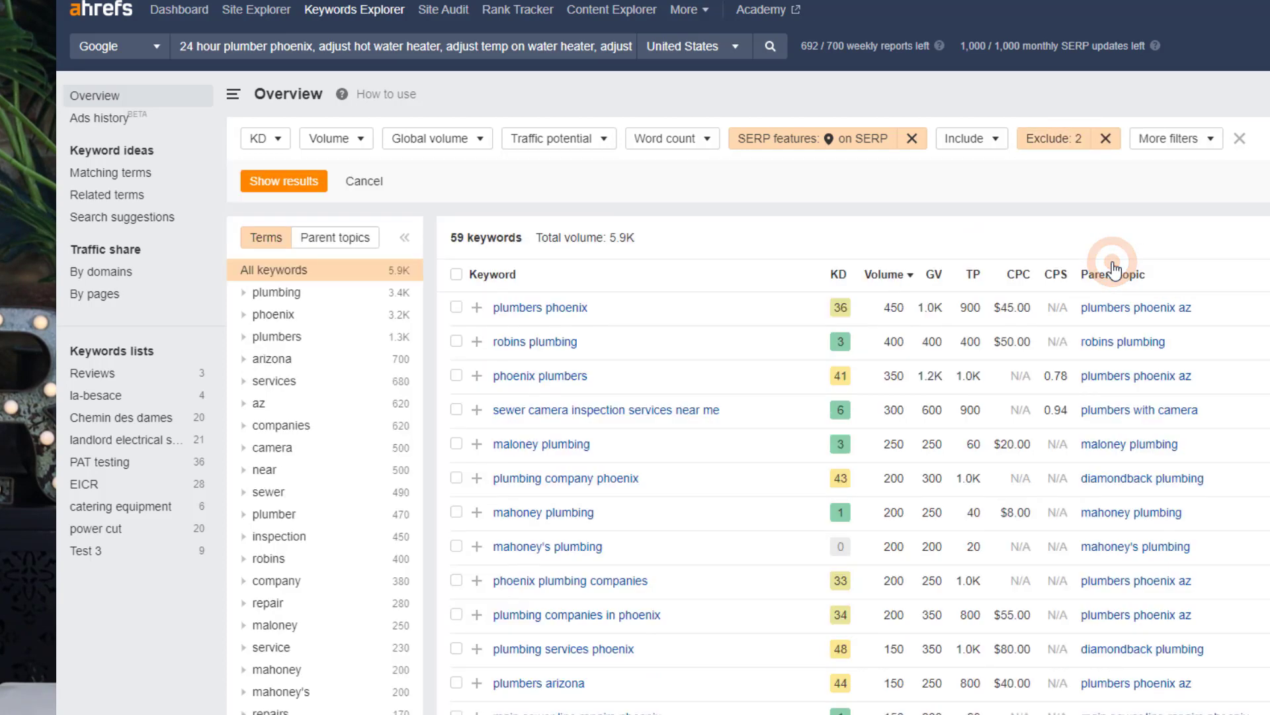
{"action": "left_click", "coordinate": [288, 182]}
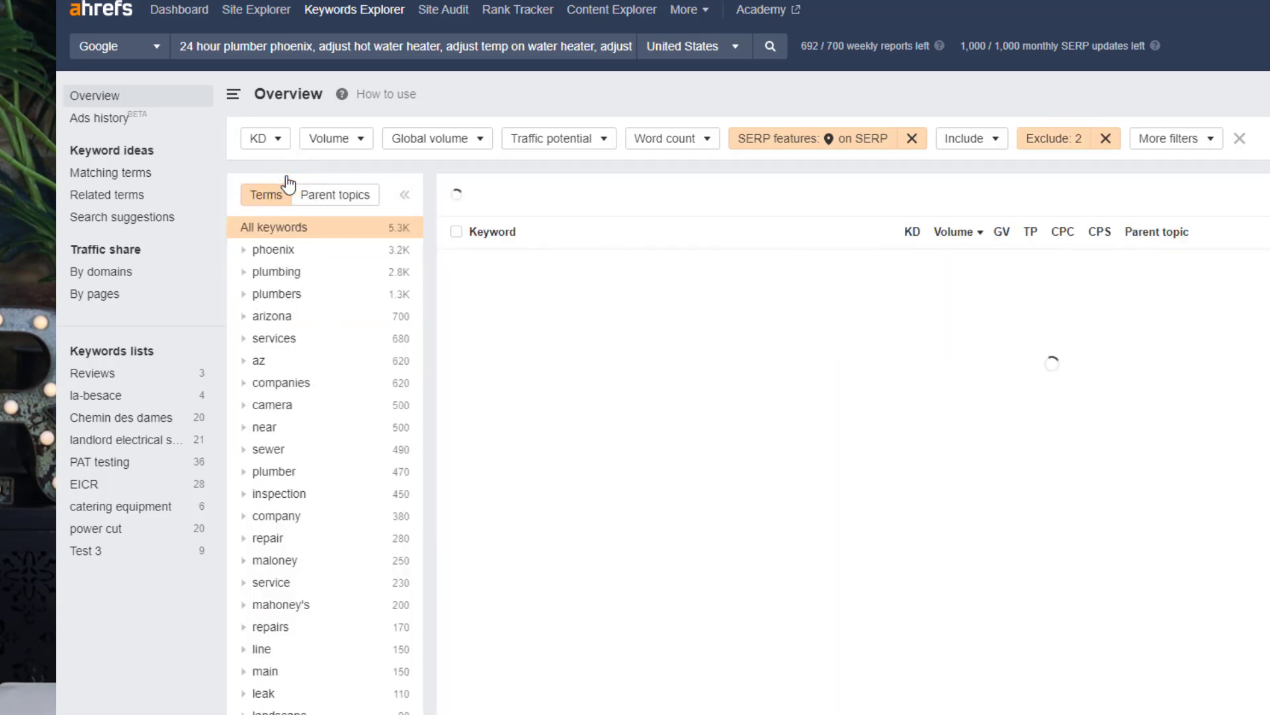